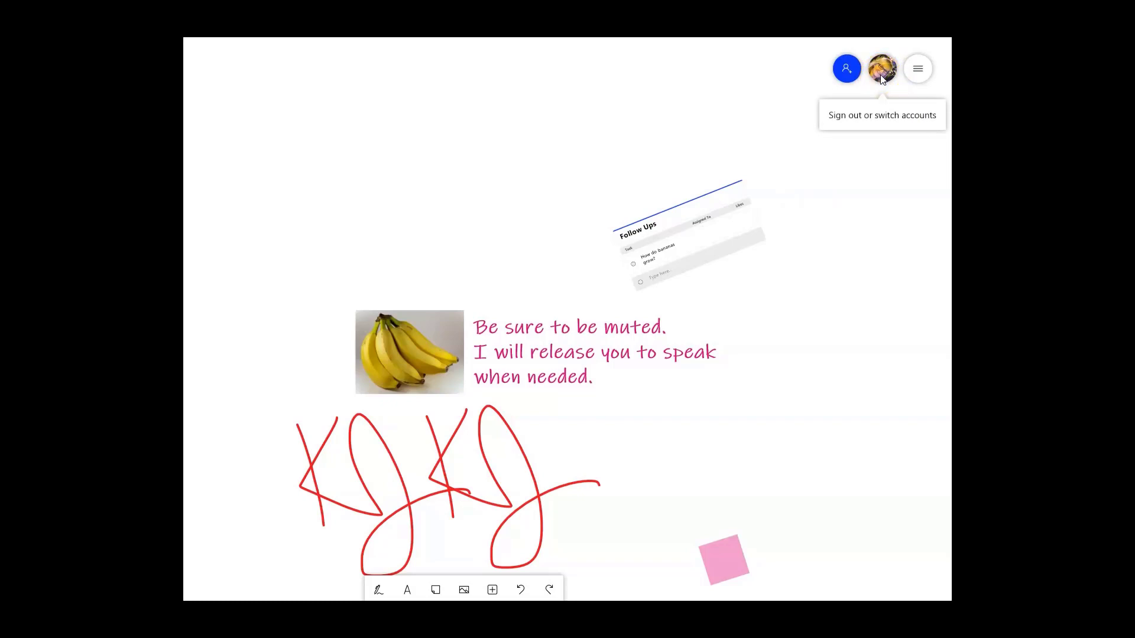
Step: Switch the Active pen setting on and back off, leaving Ink to shape enabled, and close the settings
{"action": "left_click", "coordinate": [919, 70]}
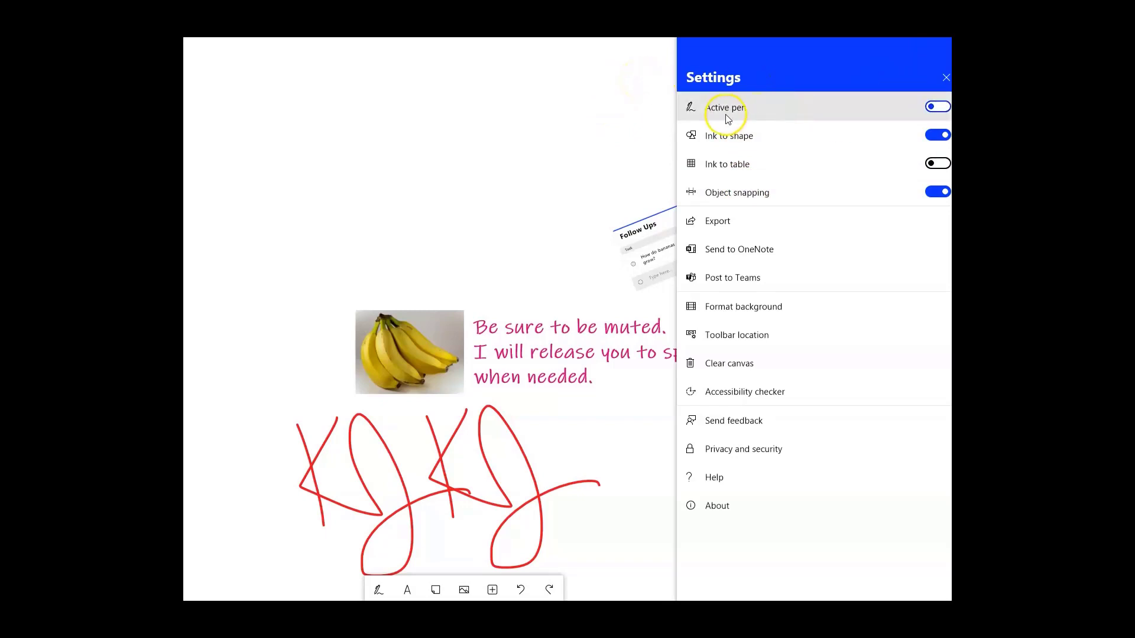
{"action": "left_click", "coordinate": [942, 113]}
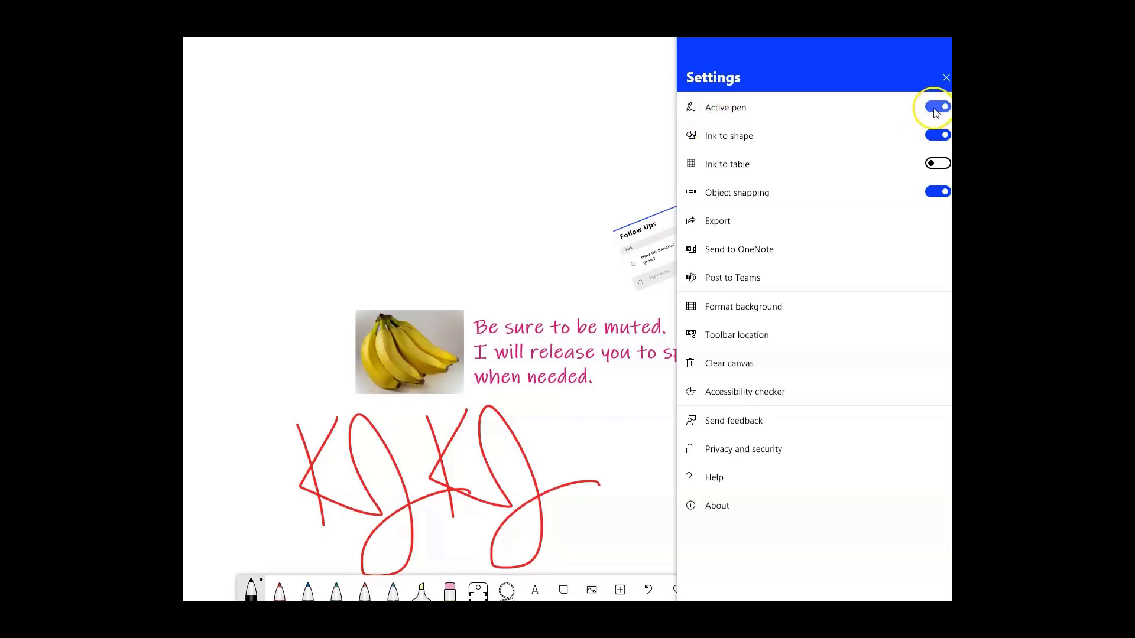
{"action": "left_click", "coordinate": [941, 107]}
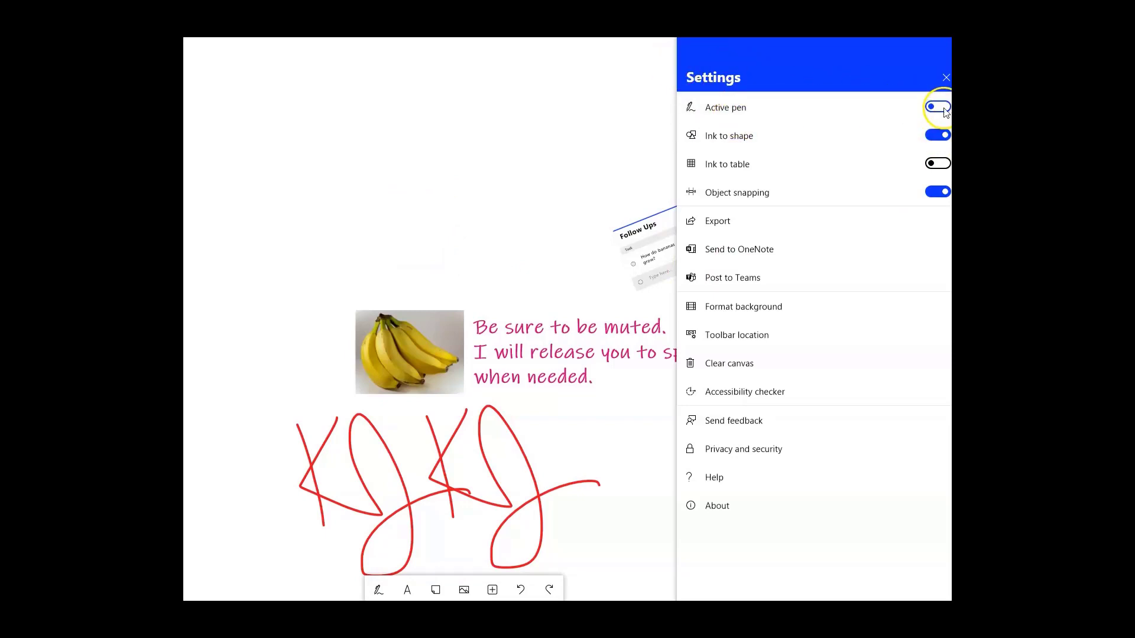
{"action": "left_click", "coordinate": [937, 140]}
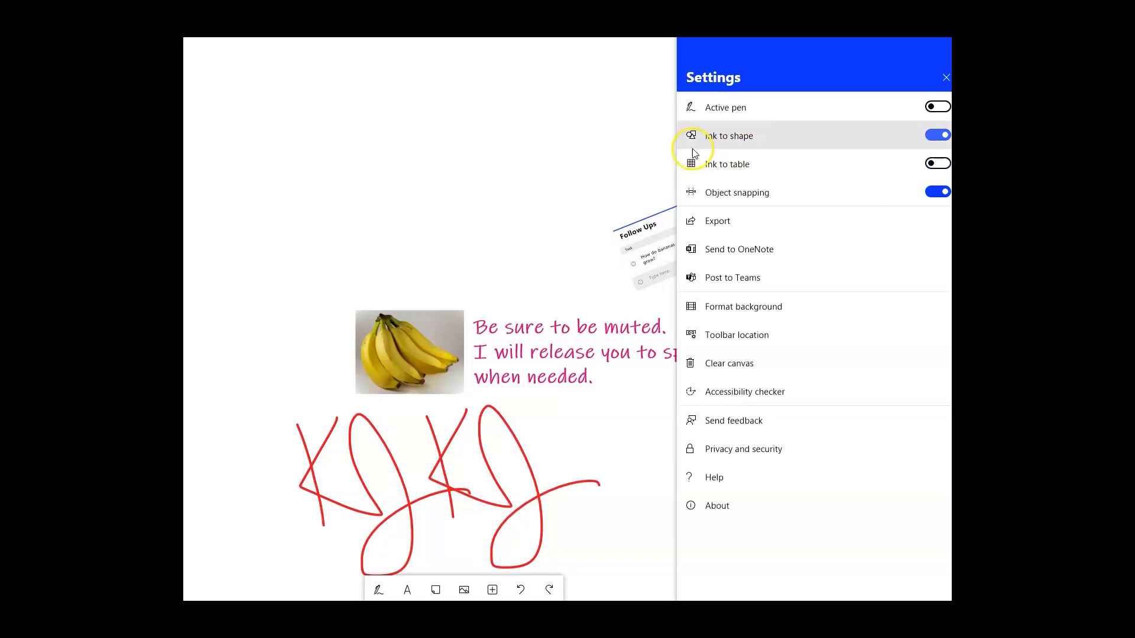
{"action": "left_click", "coordinate": [549, 162]}
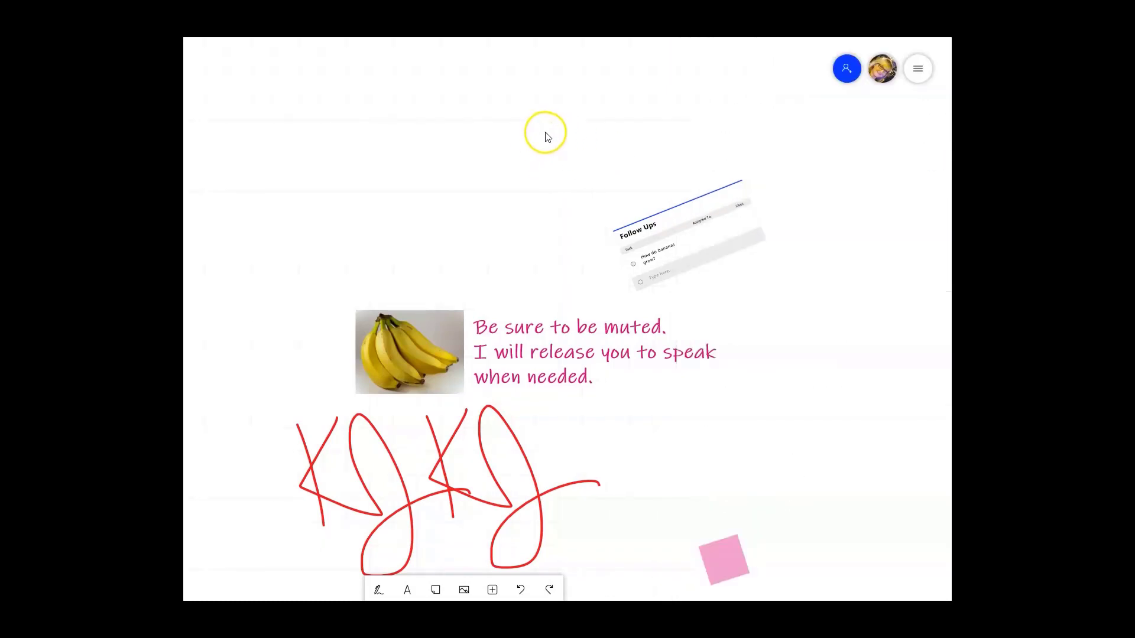
Step: Draw a circle and two triangles with the black pen around the Follow Ups list
{"action": "left_click_drag", "start_coordinate": [545, 134], "coordinate": [527, 159]}
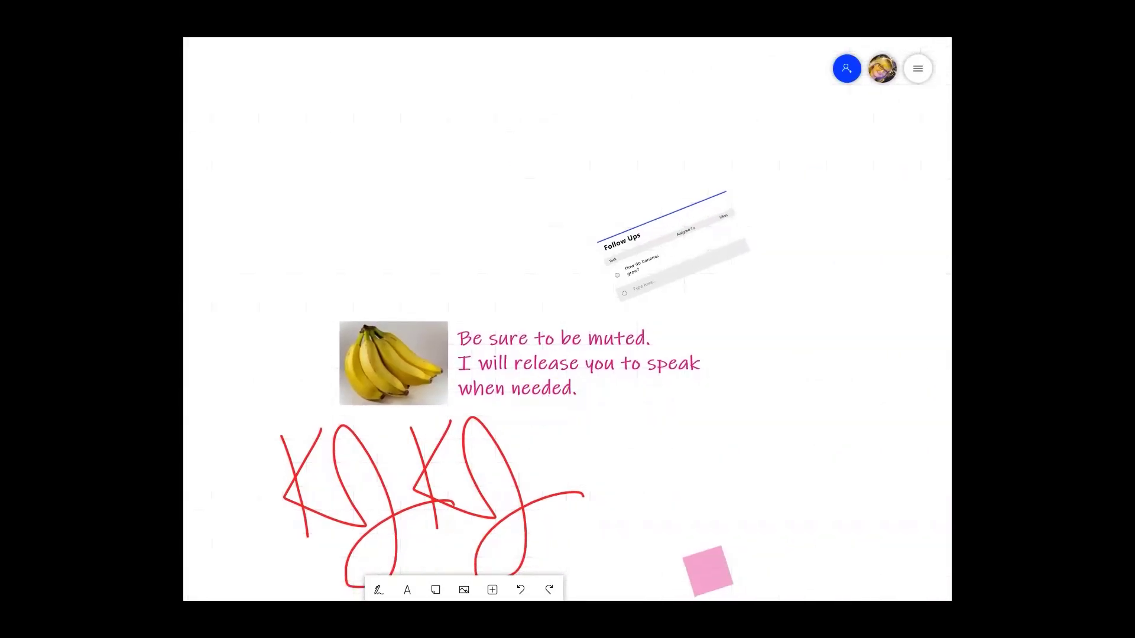
{"action": "left_click", "coordinate": [378, 589]}
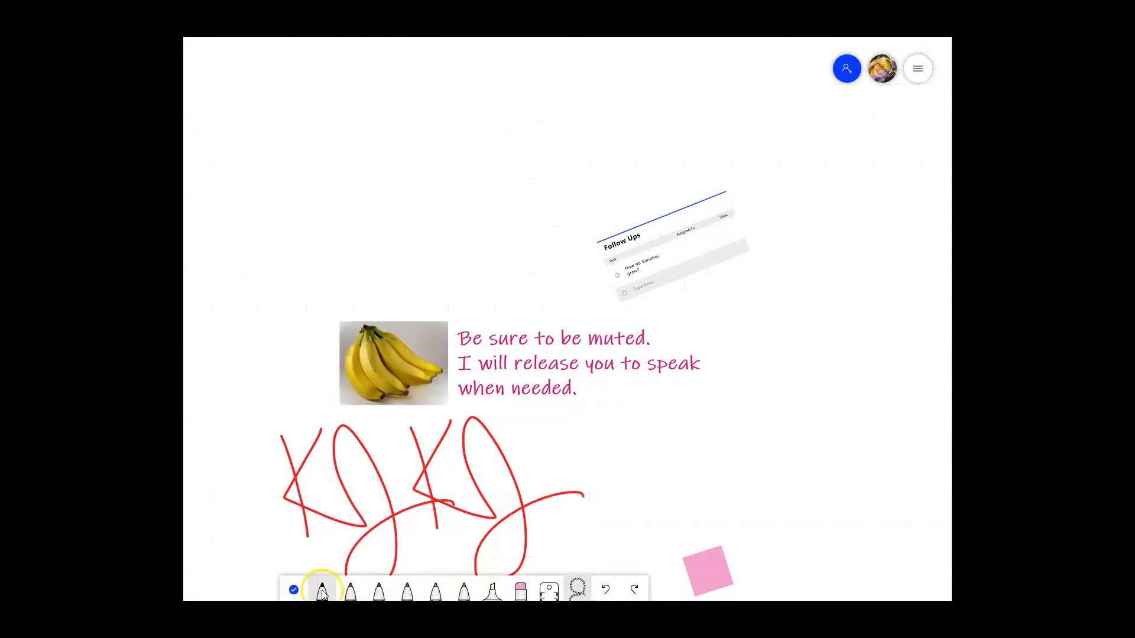
{"action": "left_click", "coordinate": [322, 589]}
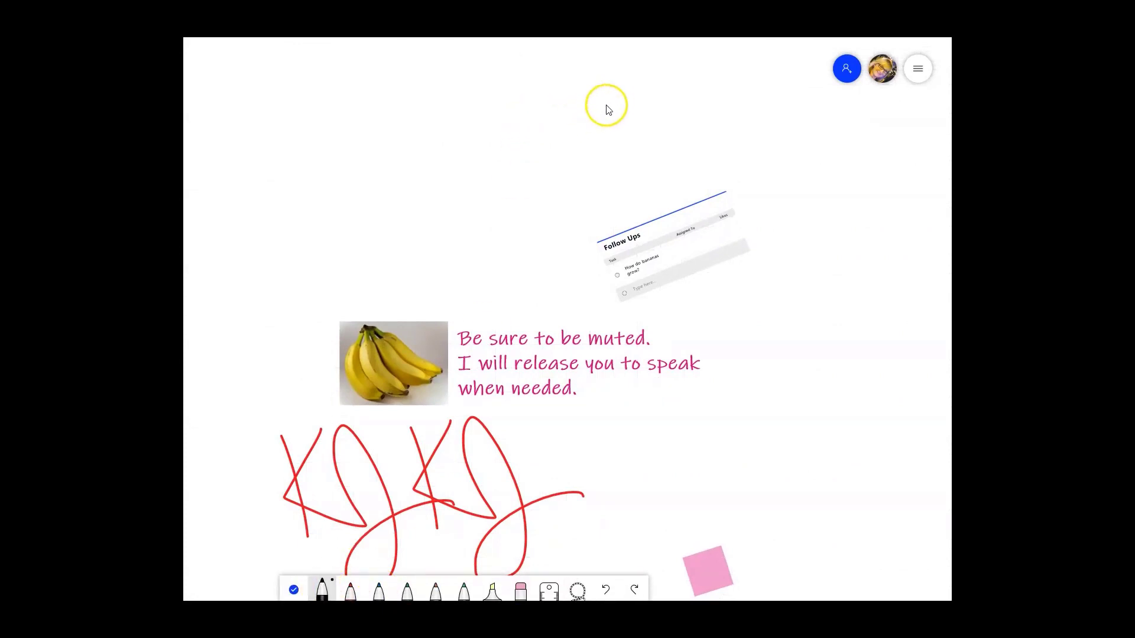
{"action": "mouse_move", "coordinate": [611, 102]}
{"action": "left_mouse_down"}
{"action": "mouse_move", "coordinate": [625, 164]}
{"action": "mouse_move", "coordinate": [633, 110]}
{"action": "mouse_move", "coordinate": [609, 102]}
{"action": "left_mouse_up"}
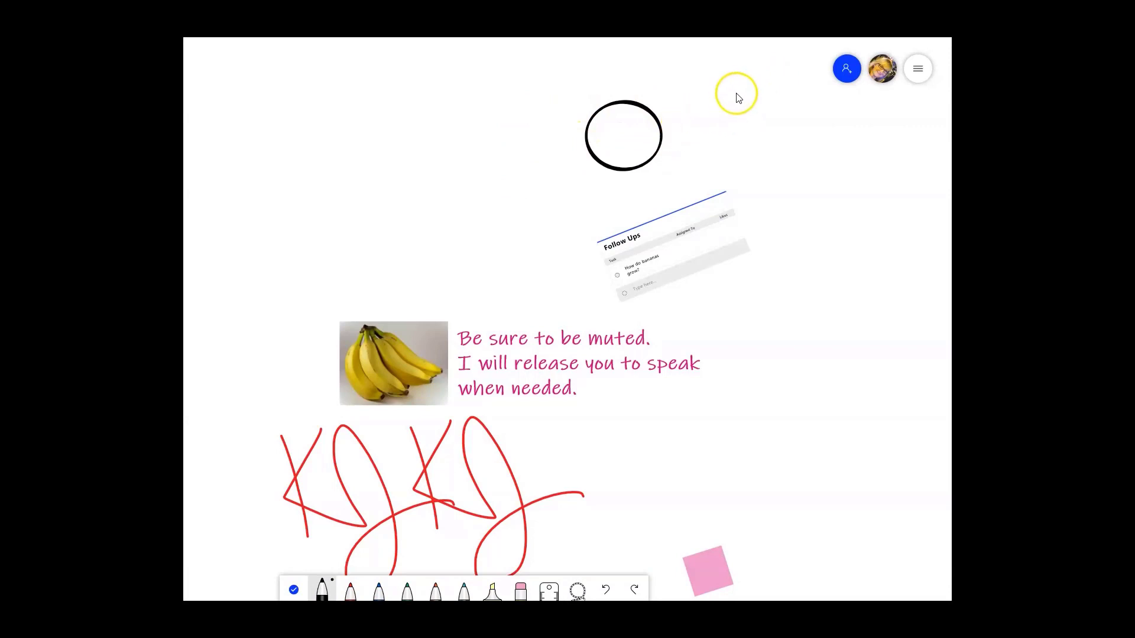
{"action": "mouse_move", "coordinate": [739, 94]}
{"action": "left_mouse_down"}
{"action": "mouse_move", "coordinate": [722, 151]}
{"action": "mouse_move", "coordinate": [740, 109]}
{"action": "mouse_move", "coordinate": [733, 93]}
{"action": "left_mouse_up"}
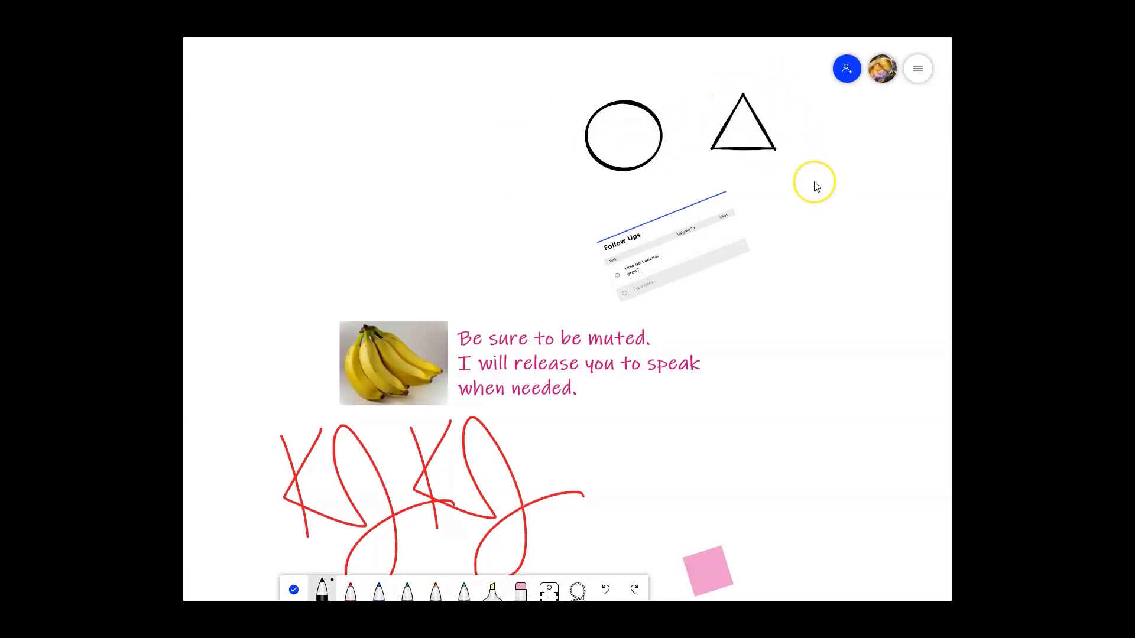
{"action": "mouse_move", "coordinate": [812, 173]}
{"action": "left_mouse_down"}
{"action": "mouse_move", "coordinate": [781, 238]}
{"action": "mouse_move", "coordinate": [899, 228]}
{"action": "mouse_move", "coordinate": [813, 174]}
{"action": "left_mouse_up"}
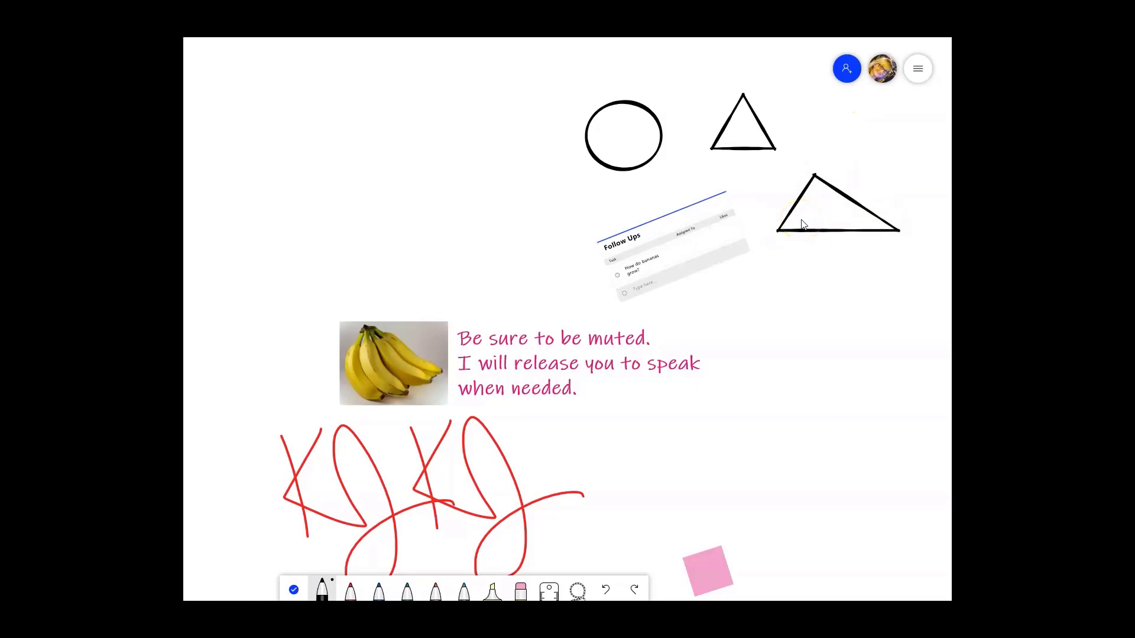
Step: Look at the Ink to table setting and the whiteboard's export formats in the settings
{"action": "left_click", "coordinate": [919, 76]}
{"action": "left_click", "coordinate": [723, 165]}
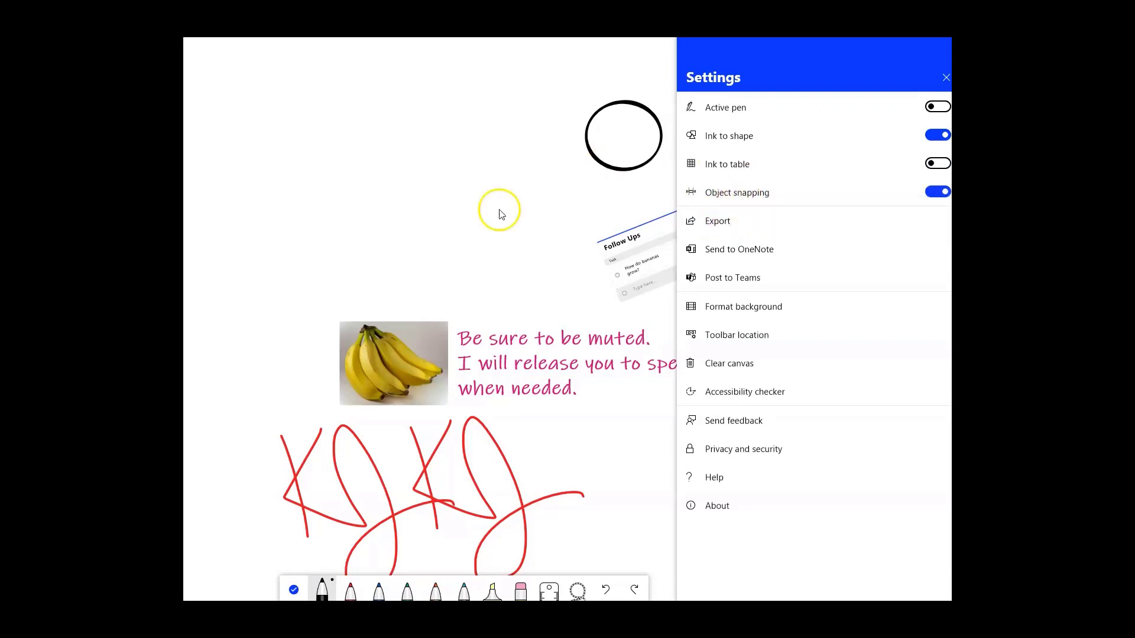
{"action": "left_click", "coordinate": [718, 222]}
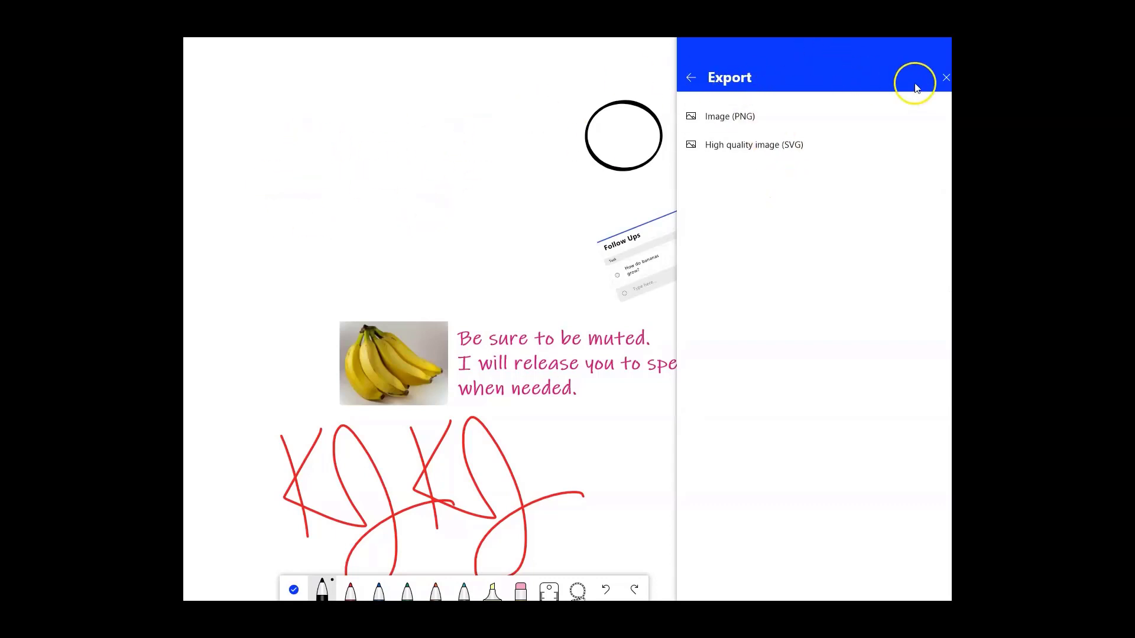
{"action": "left_click", "coordinate": [691, 77]}
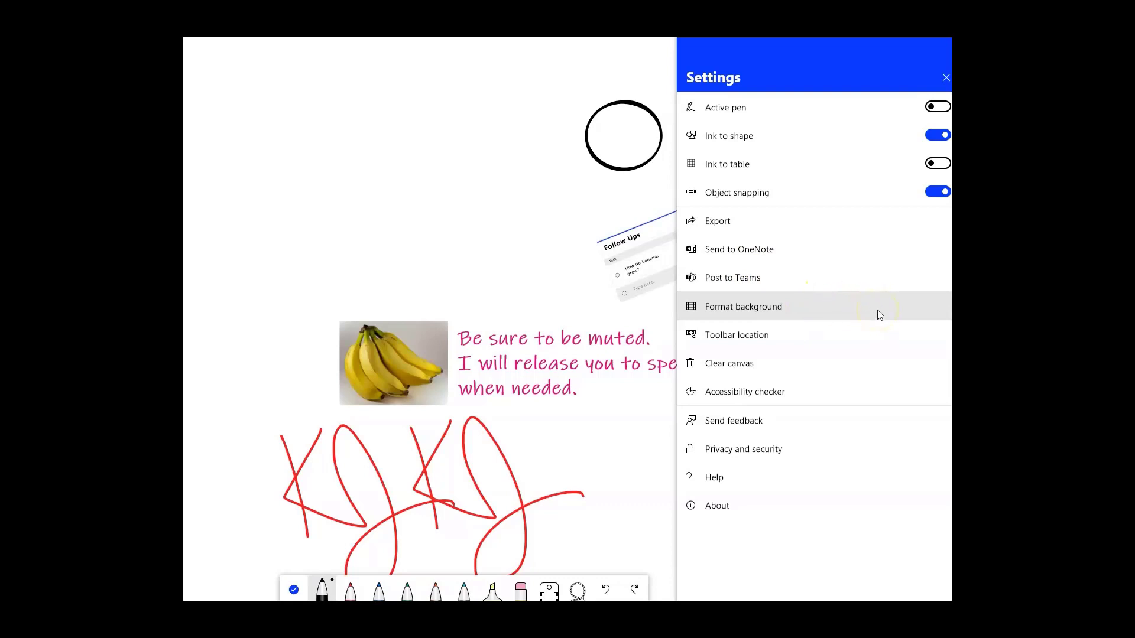
Step: Format the whiteboard background with the Hybrid grid and return to the main settings
{"action": "left_click", "coordinate": [752, 308]}
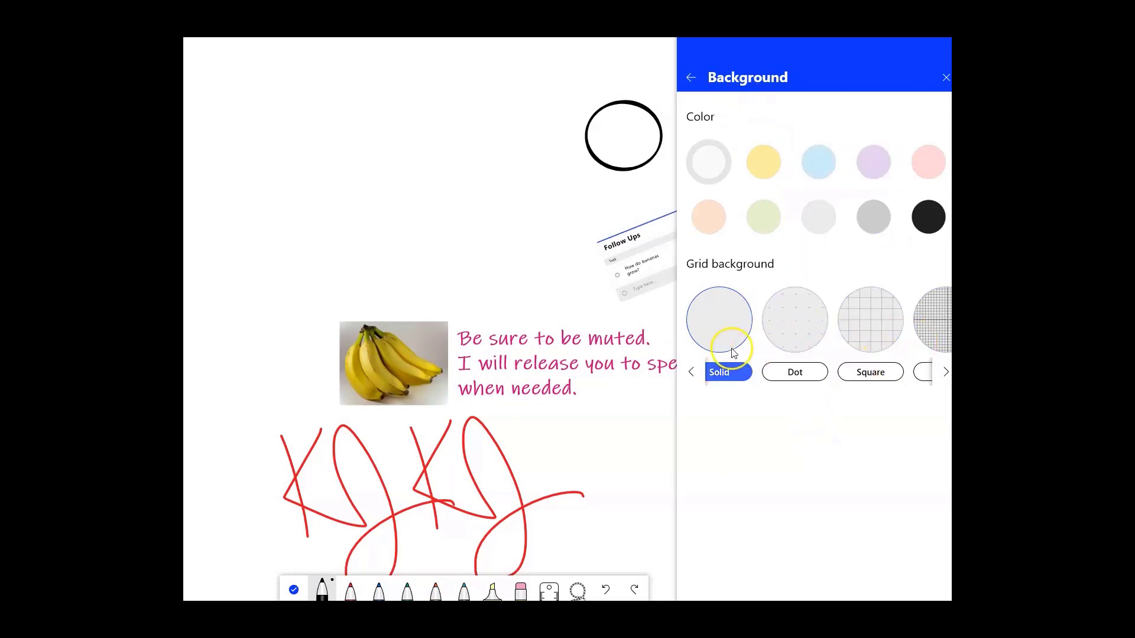
{"action": "left_click", "coordinate": [945, 373]}
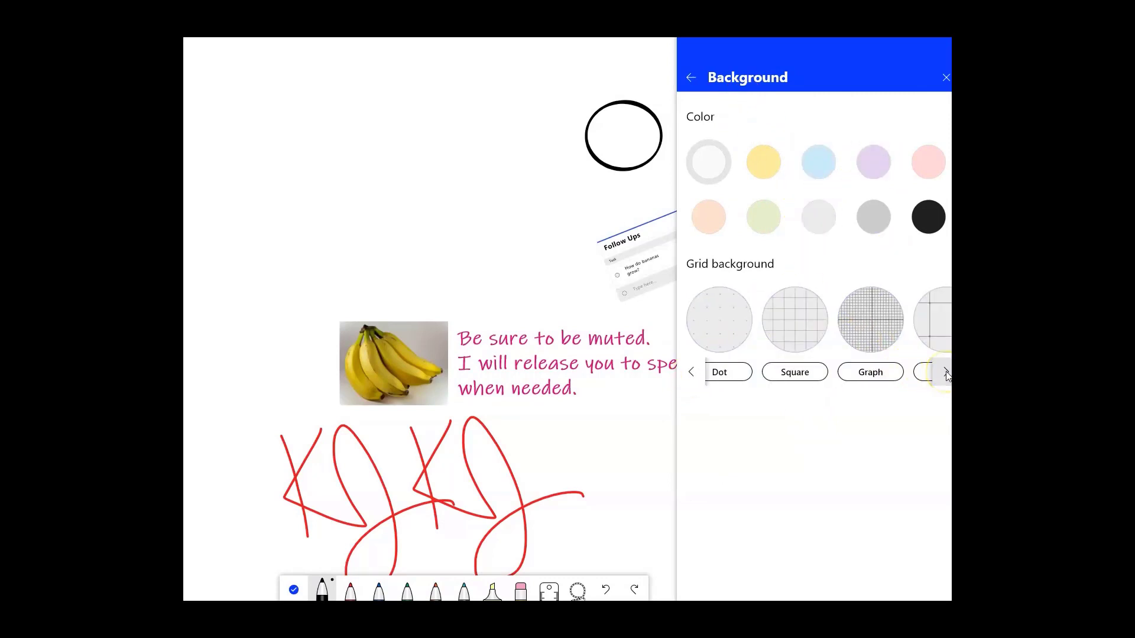
{"action": "left_click", "coordinate": [934, 327]}
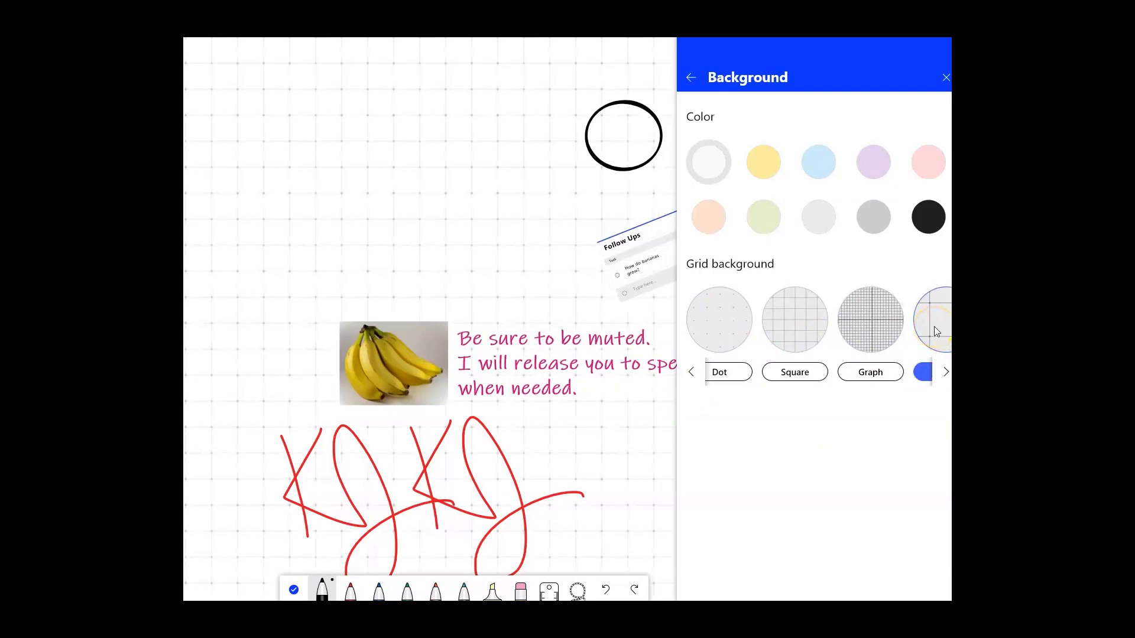
{"action": "left_click", "coordinate": [937, 397]}
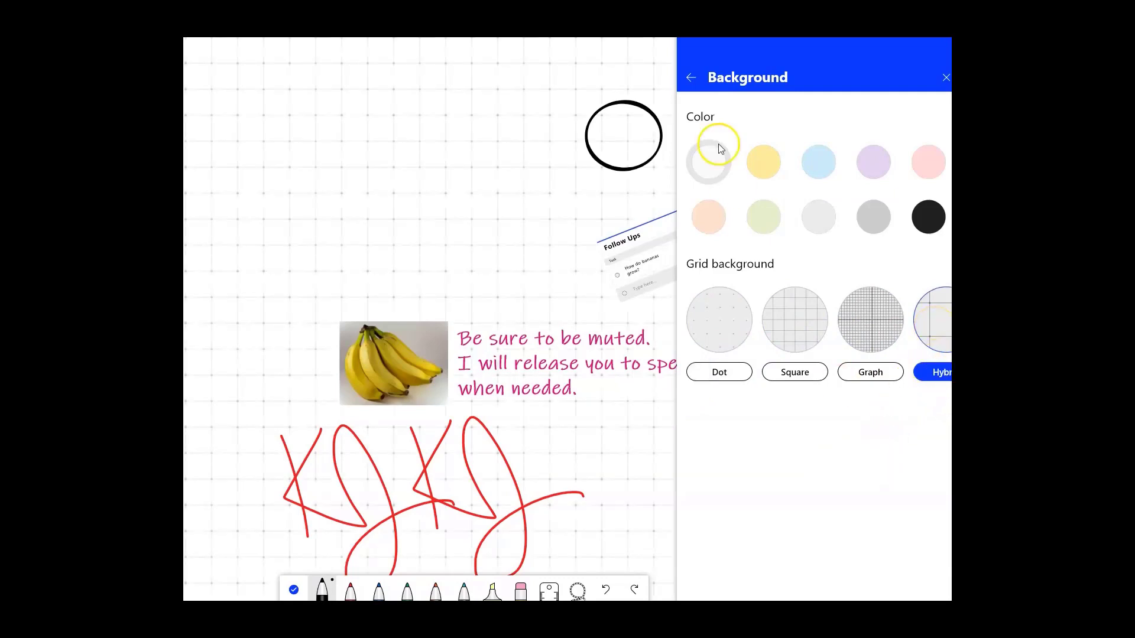
{"action": "left_click", "coordinate": [689, 78]}
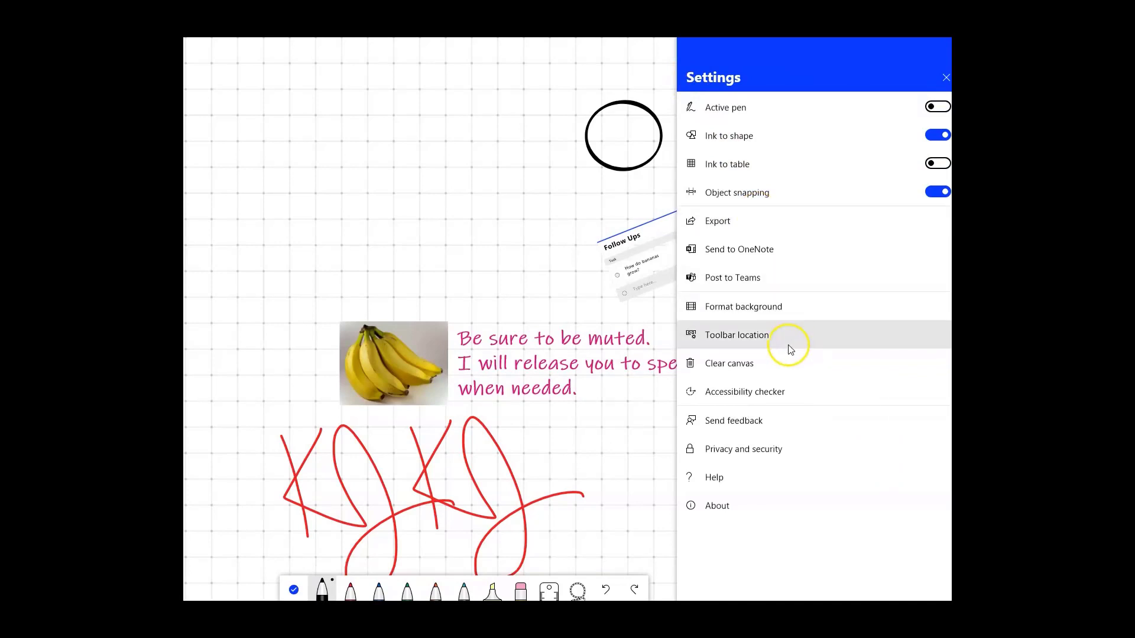
Step: Review the toolbar location options and clear all content from the canvas, leaving the settings closed
{"action": "left_click", "coordinate": [743, 338]}
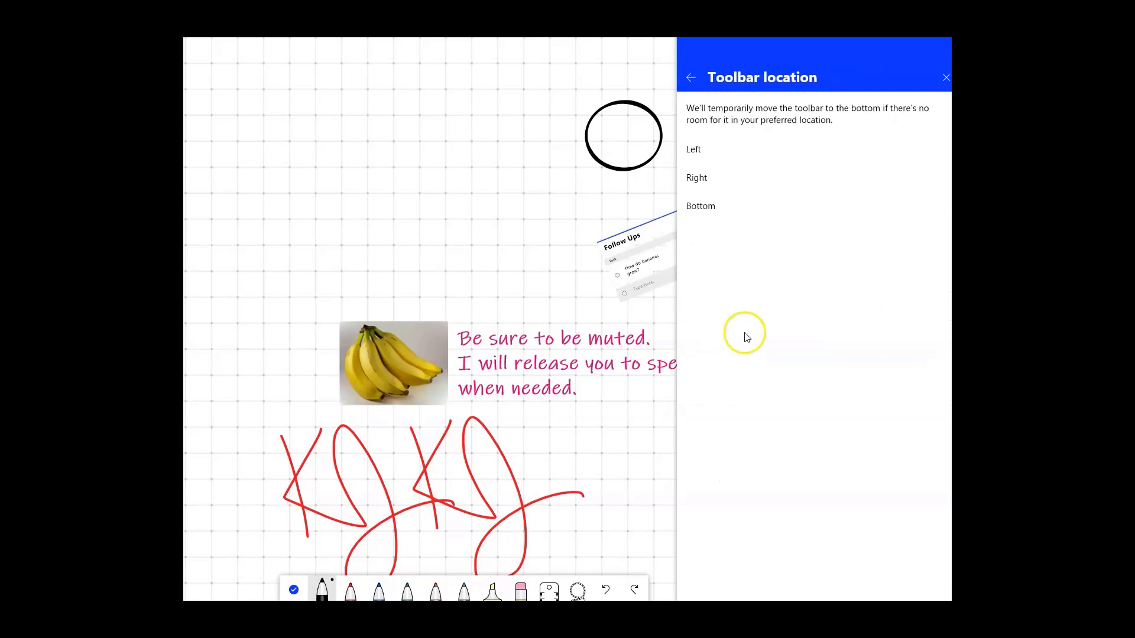
{"action": "left_click", "coordinate": [692, 78]}
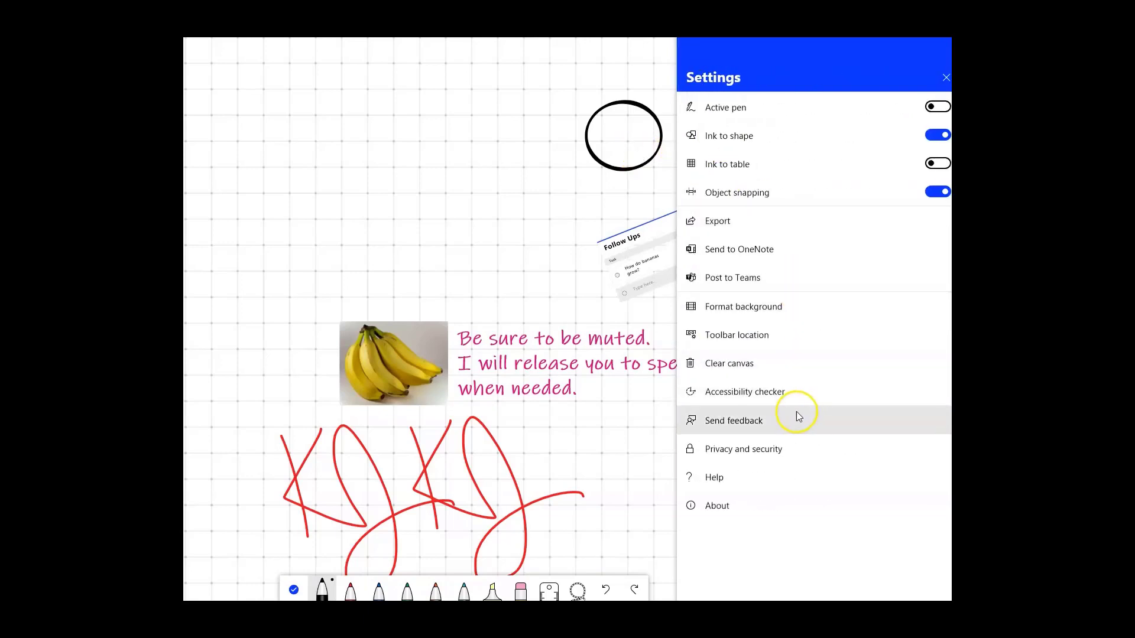
{"action": "left_click", "coordinate": [741, 368]}
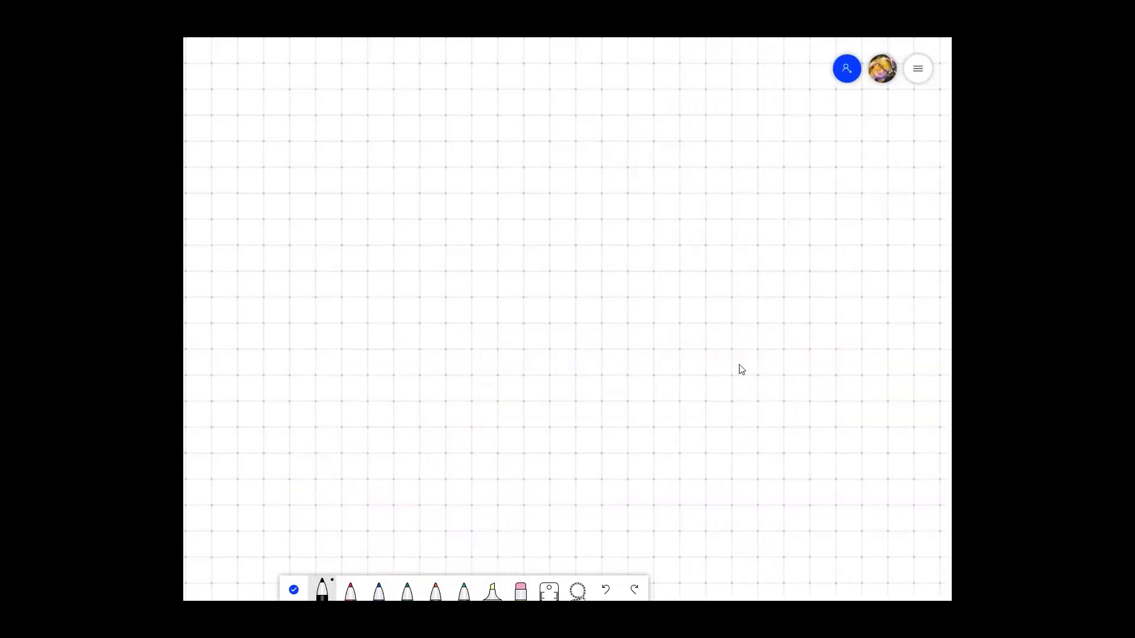
{"action": "left_click", "coordinate": [920, 70]}
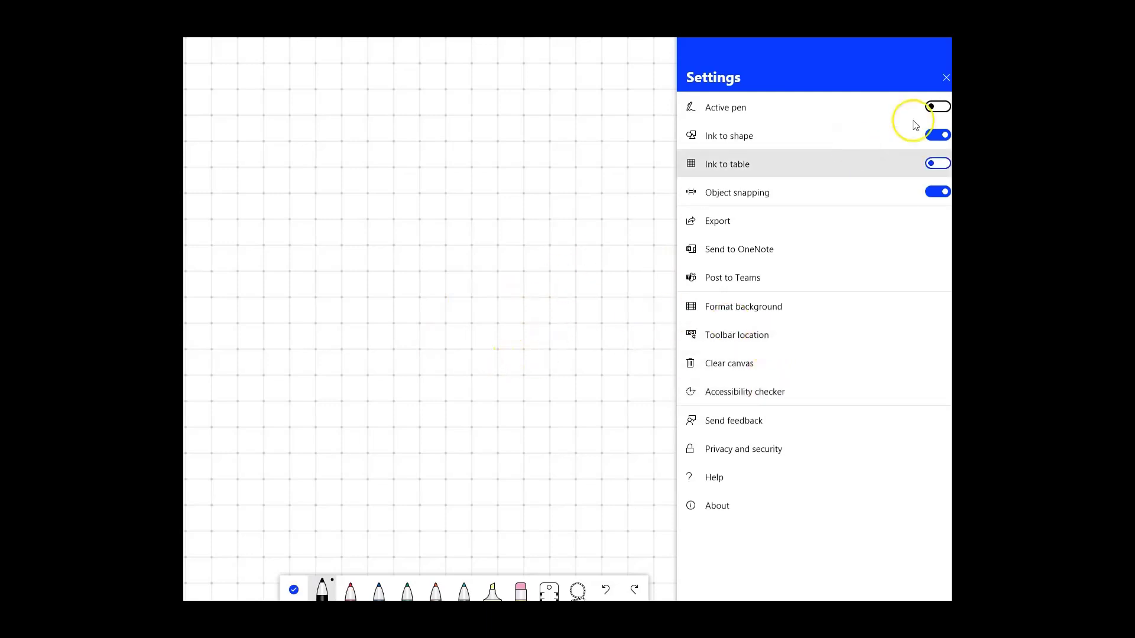
{"action": "left_click", "coordinate": [945, 78]}
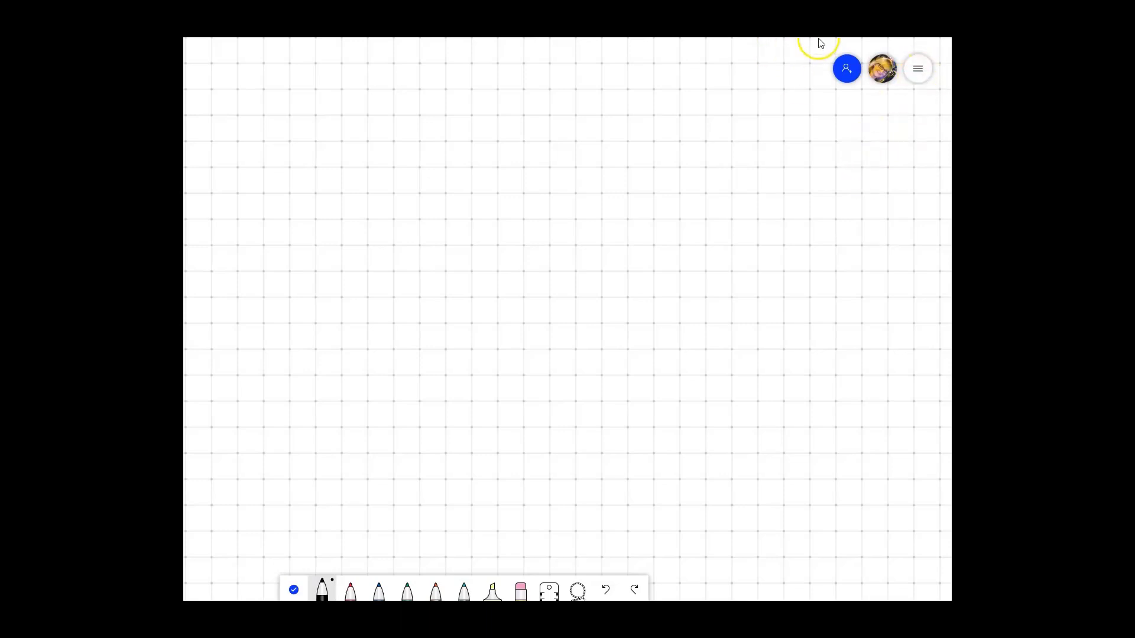
Step: Return to the whiteboard gallery and title the cleared, most recently edited board "SAMPLE whiteboard"
{"action": "left_click_drag", "start_coordinate": [809, 26], "coordinate": [1018, 32]}
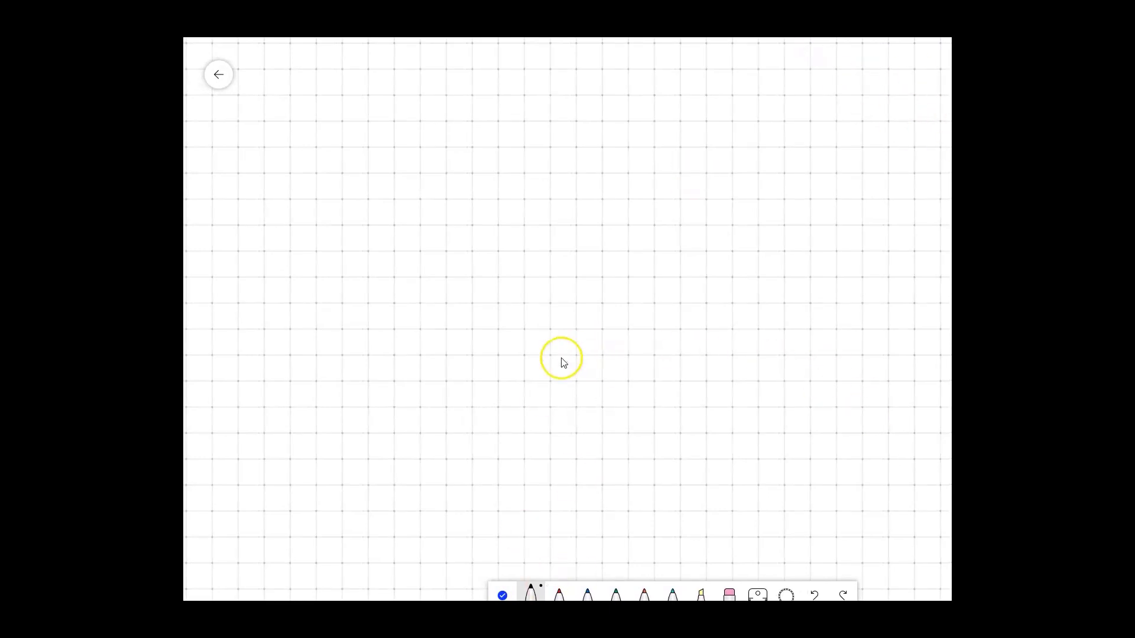
{"action": "left_click", "coordinate": [218, 76]}
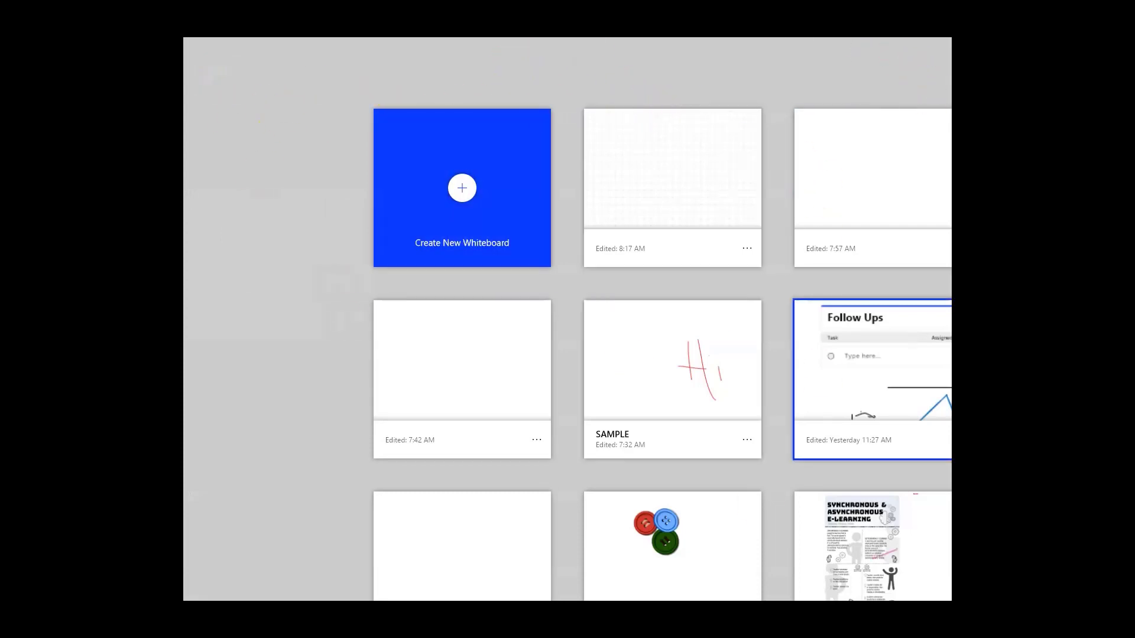
{"action": "left_click", "coordinate": [746, 248]}
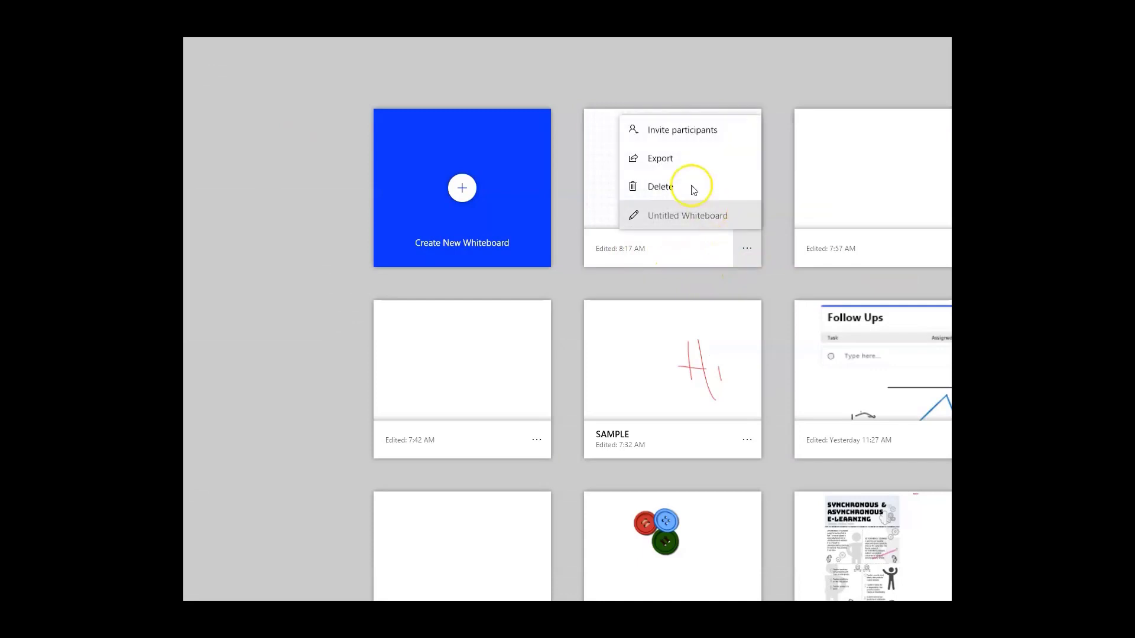
{"action": "left_click", "coordinate": [667, 216]}
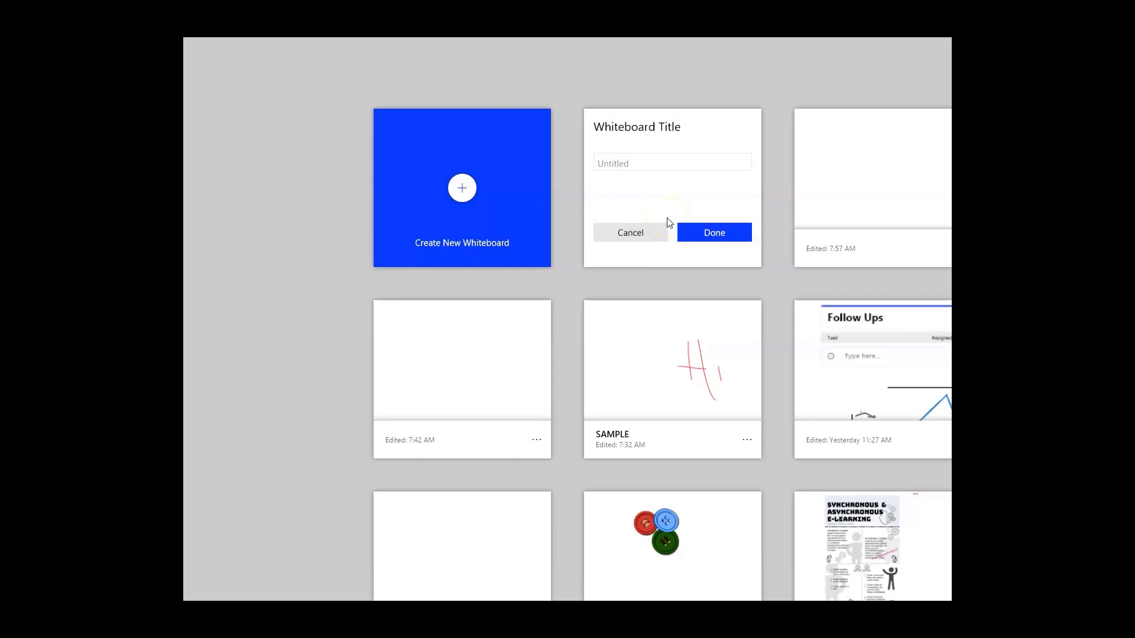
{"action": "type", "text": "SAMPLE whitebaord"}
{"action": "key", "text": "BackSpace"}
{"action": "key", "text": "BackSpace"}
{"action": "key", "text": "BackSpace"}
{"action": "key", "text": "BackSpace"}
{"action": "type", "text": "oard"}
{"action": "left_click", "coordinate": [709, 233]}
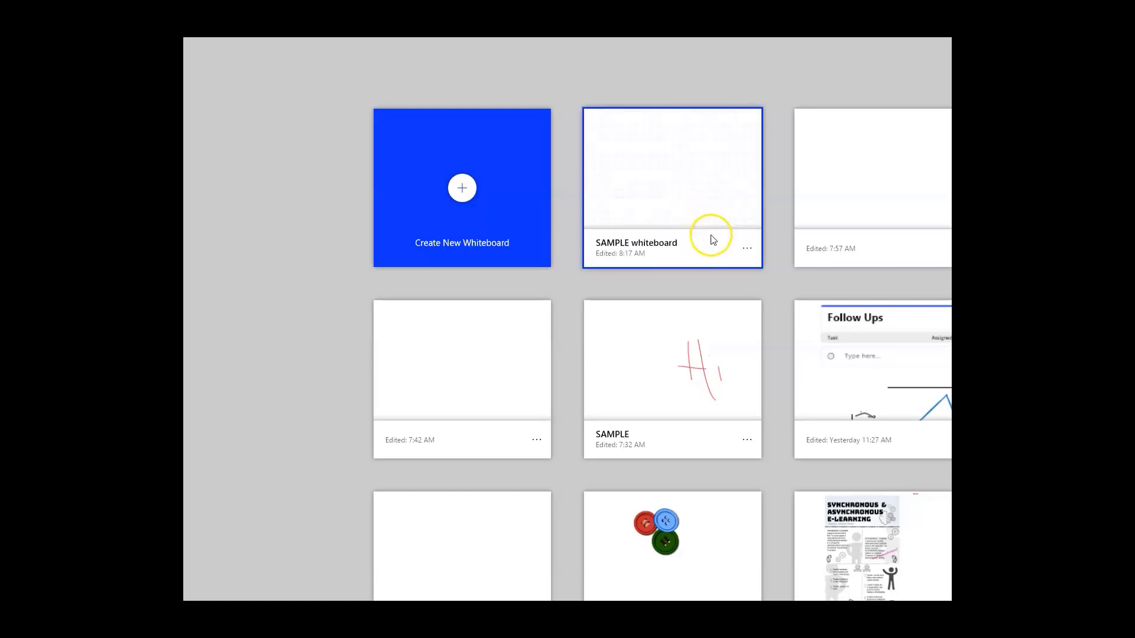
Step: Show the available actions for the board titled SAMPLE whiteboard in the gallery
{"action": "left_click", "coordinate": [746, 248]}
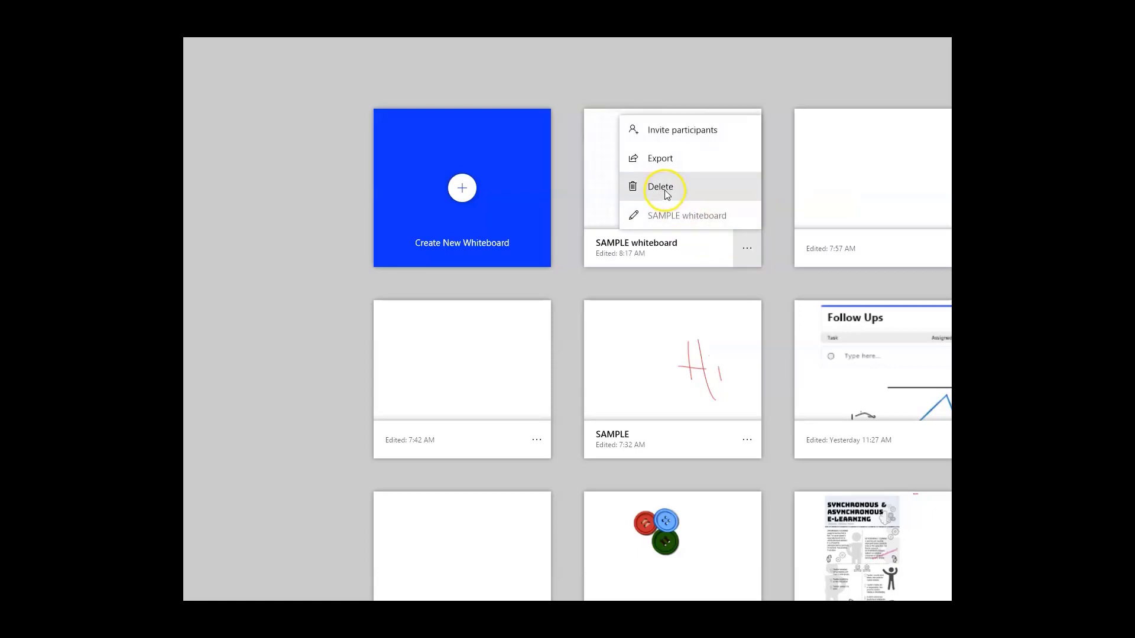